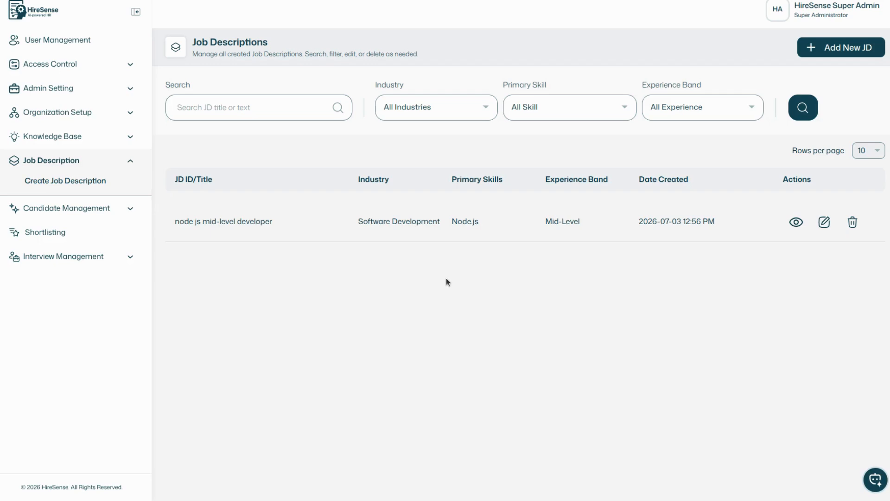
# Open the job descriptions for shortlisting and look through the vertical, primary skill and experience band filter options
pyautogui.click(53, 237)
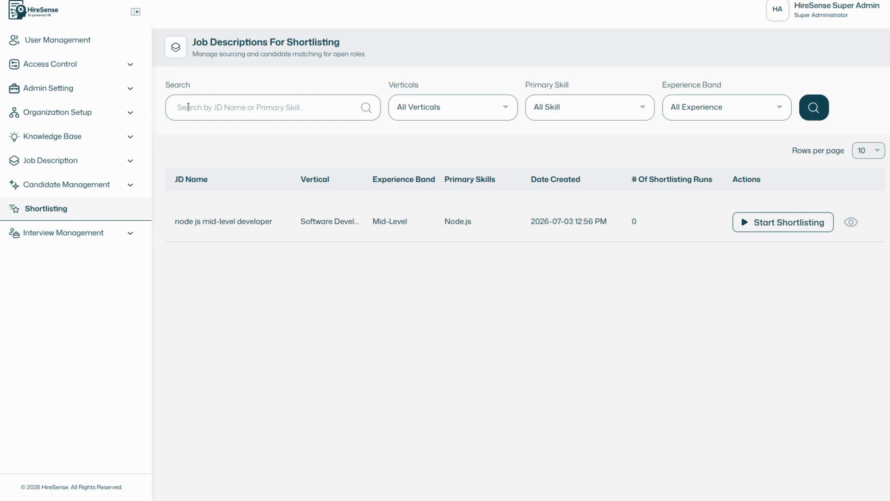
pyautogui.click(441, 116)
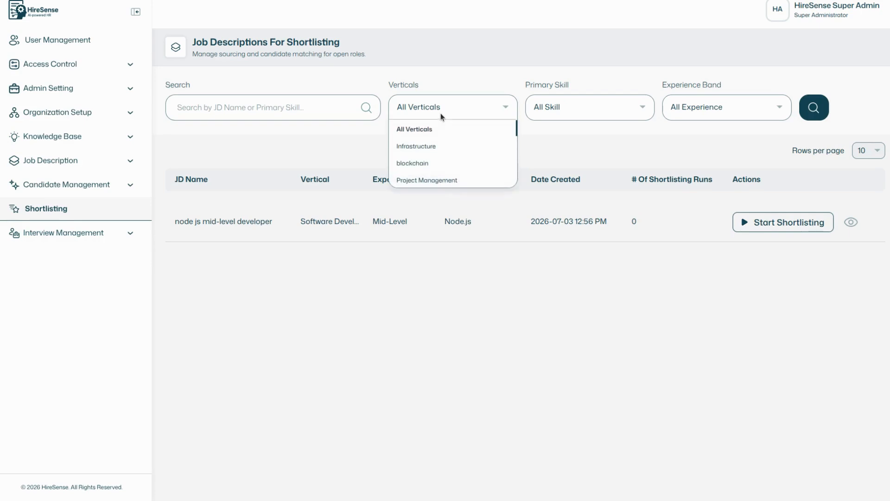
pyautogui.click(577, 110)
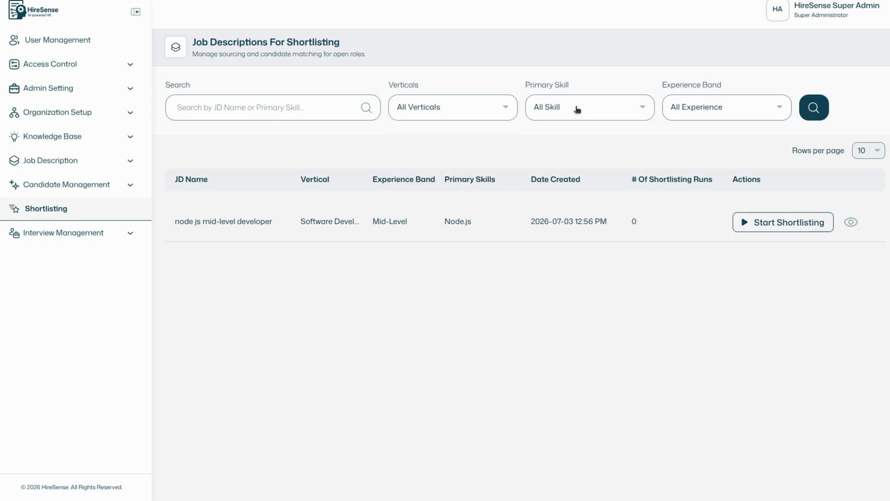
pyautogui.click(578, 110)
pyautogui.click(714, 105)
pyautogui.click(713, 105)
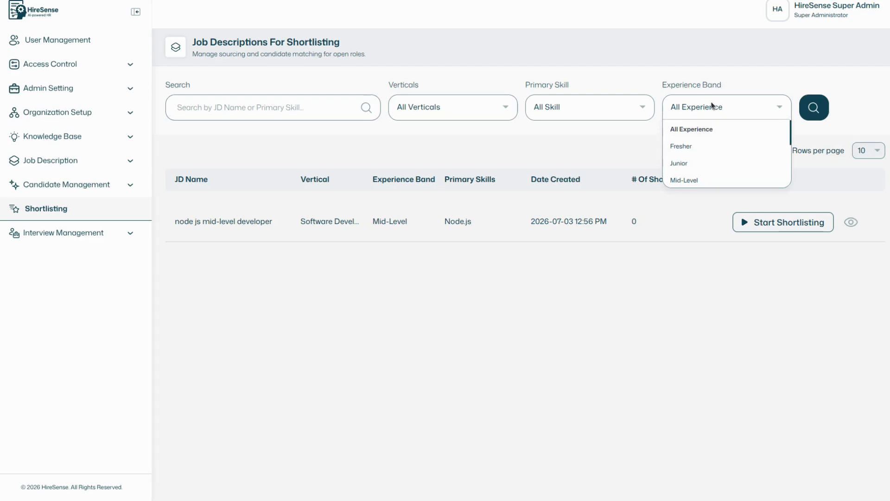
pyautogui.click(452, 360)
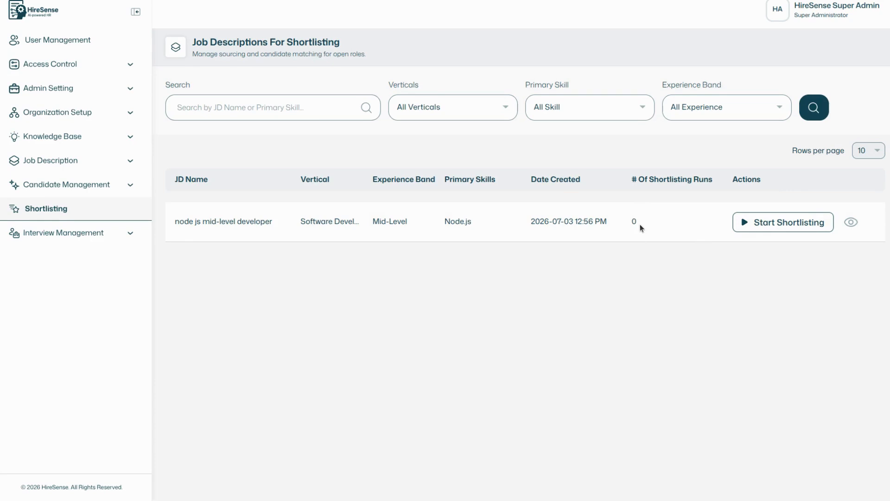
# Begin a shortlisting run for the node js mid-level developer job and name it "node js mide level shortlist 1"
pyautogui.click(766, 223)
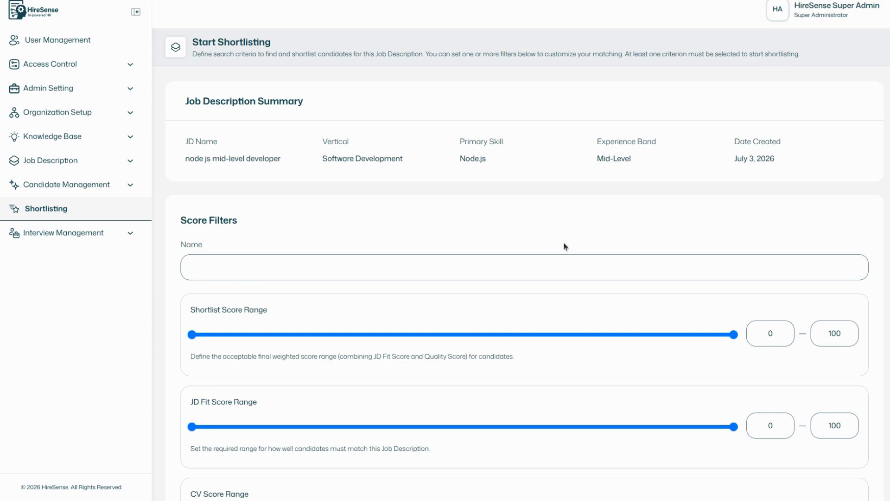
pyautogui.click(450, 272)
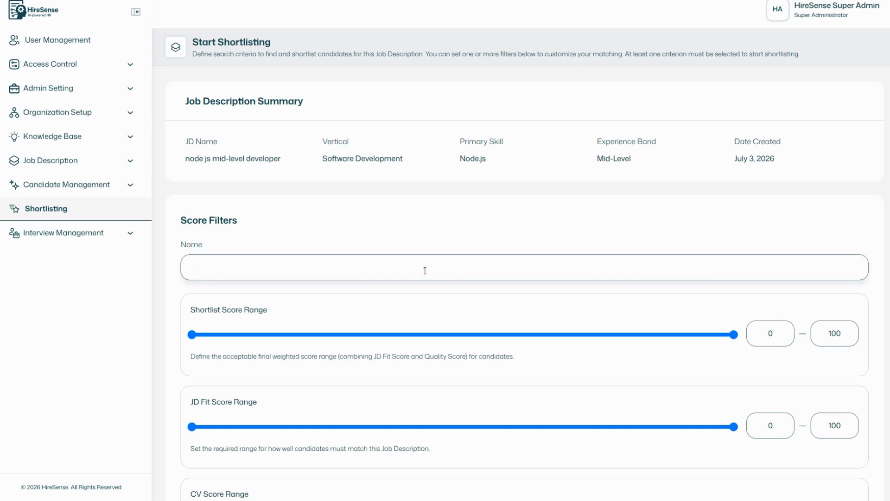
pyautogui.write('node js mide level shortlis')
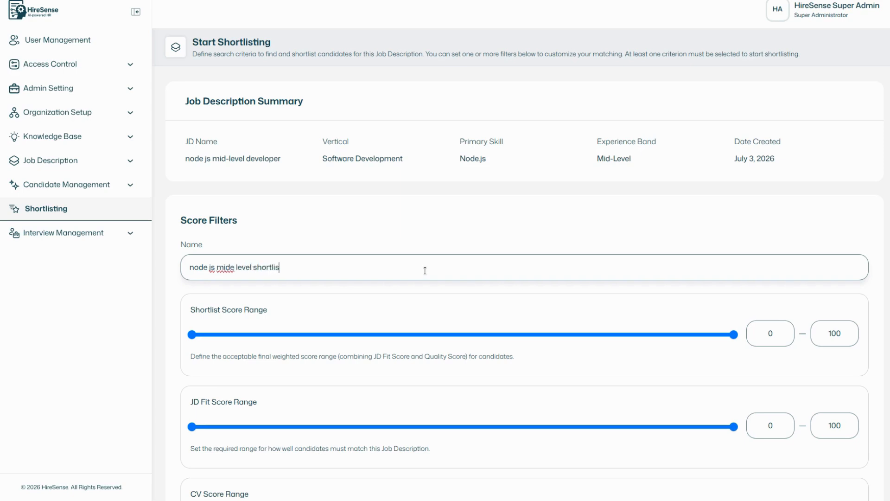
pyautogui.write('t 1')
pyautogui.click(876, 196)
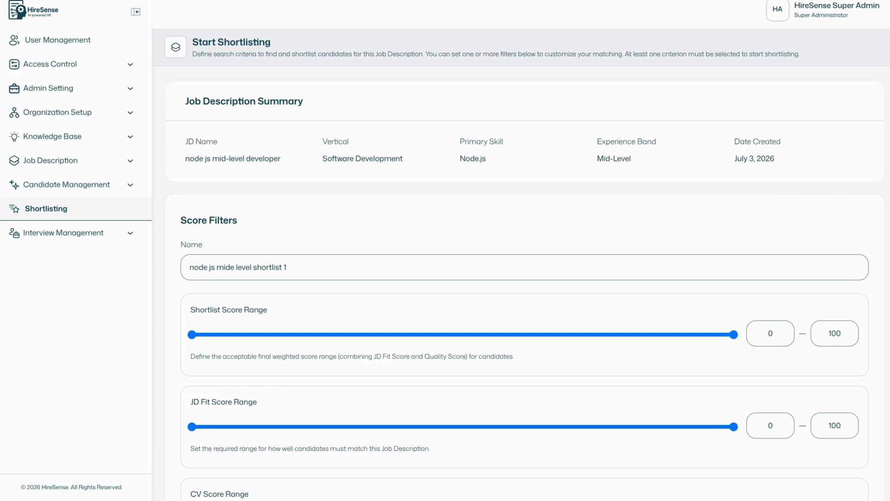
# Set the minimum of the Shortlist Score, JD Fit Score and CV Score ranges to 50
pyautogui.tripleClick(209, 220)
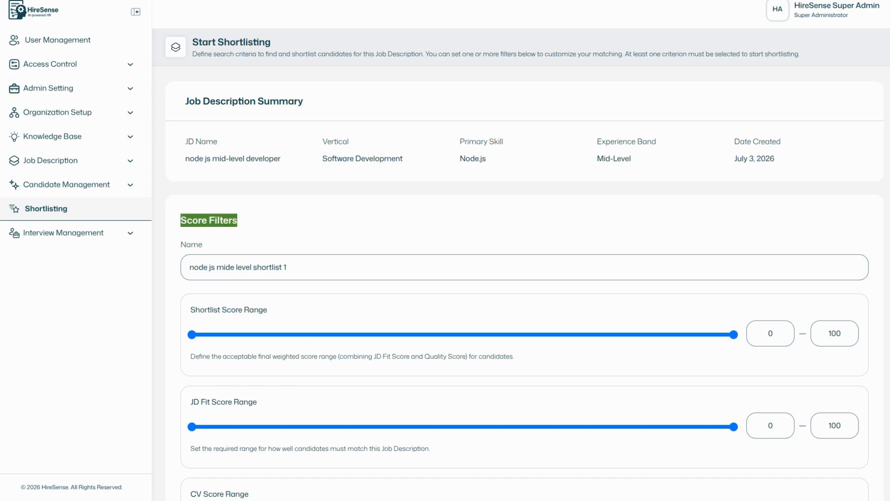
pyautogui.scroll(-3, 524, 269)
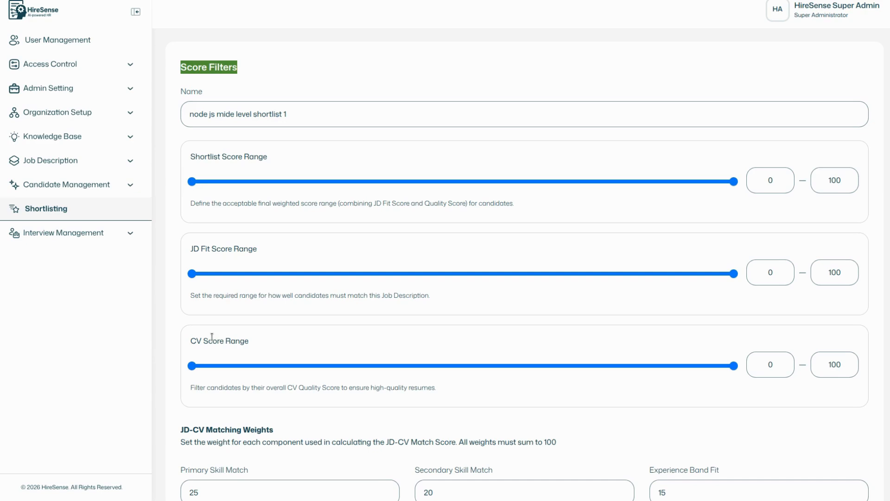
pyautogui.click(776, 180)
pyautogui.write('50')
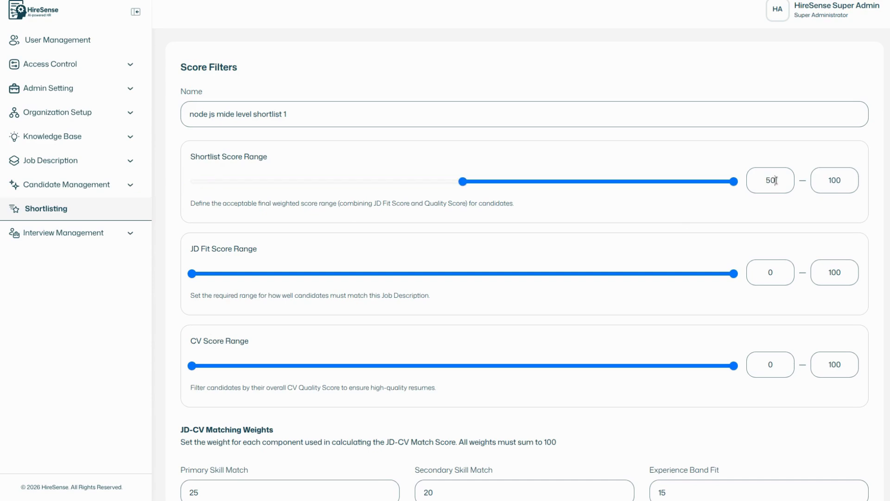
pyautogui.click(778, 273)
pyautogui.write('50')
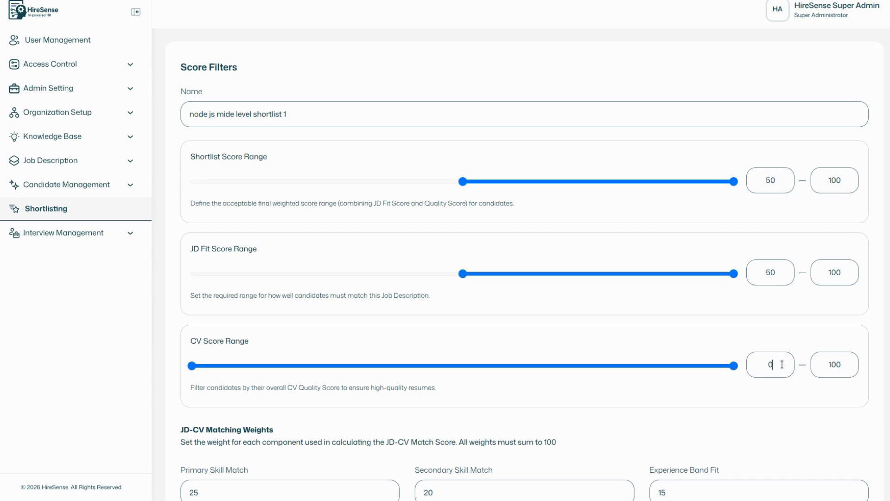
pyautogui.write('50')
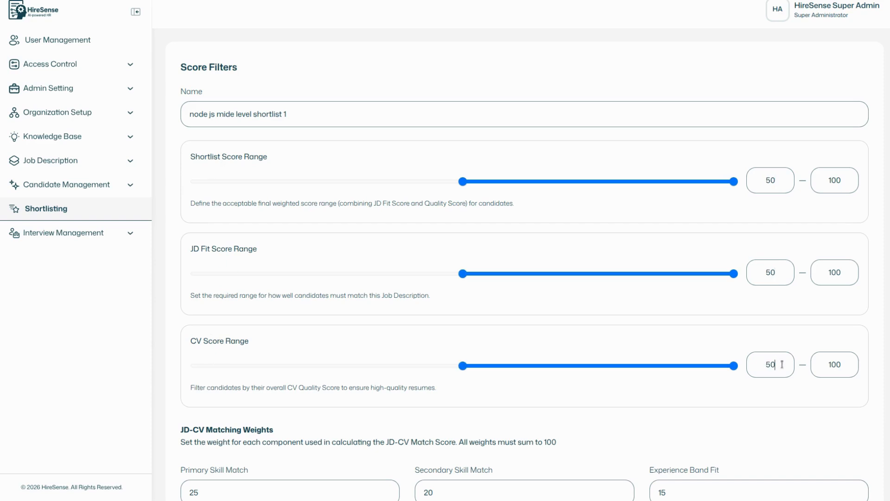
# Set the maximum of the JD Fit Score range to 90
pyautogui.click(841, 271)
pyautogui.press('BackSpace')
pyautogui.press('BackSpace')
pyautogui.press('BackSpace')
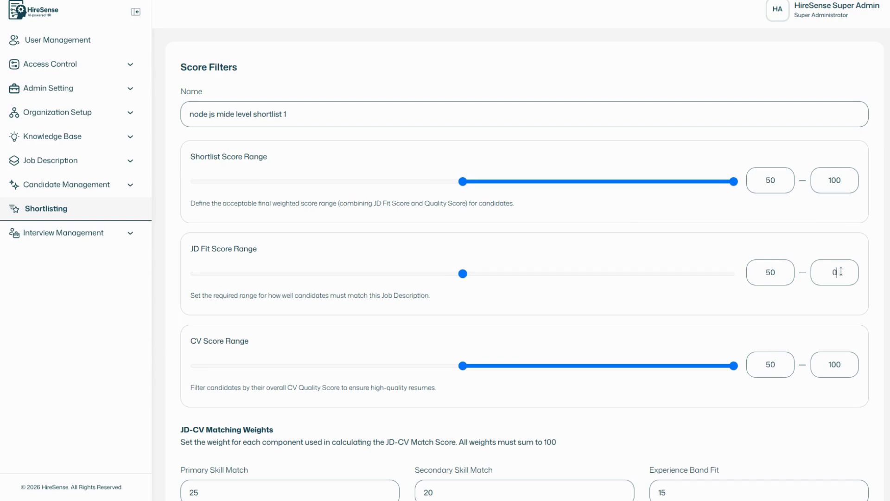
pyautogui.write('90')
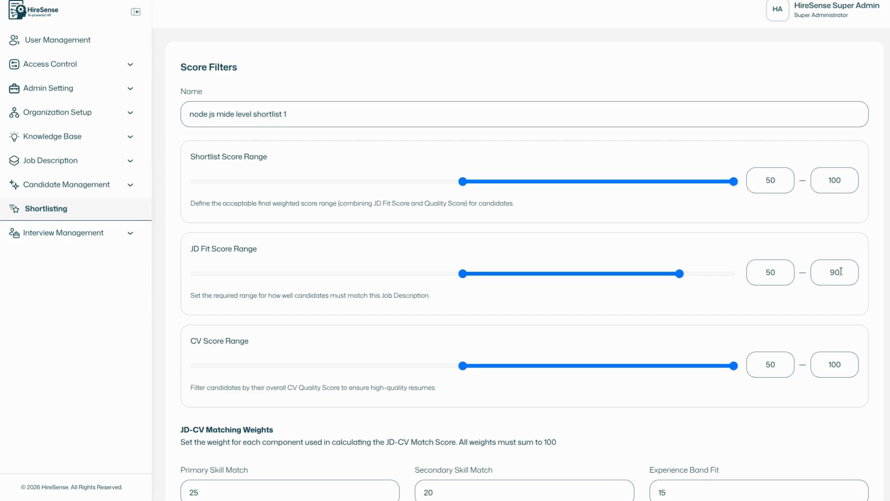
# Restore the Shortlist Score, JD Fit Score and CV Score ranges to 0–100
pyautogui.doubleClick(770, 182)
pyautogui.press('BackSpace')
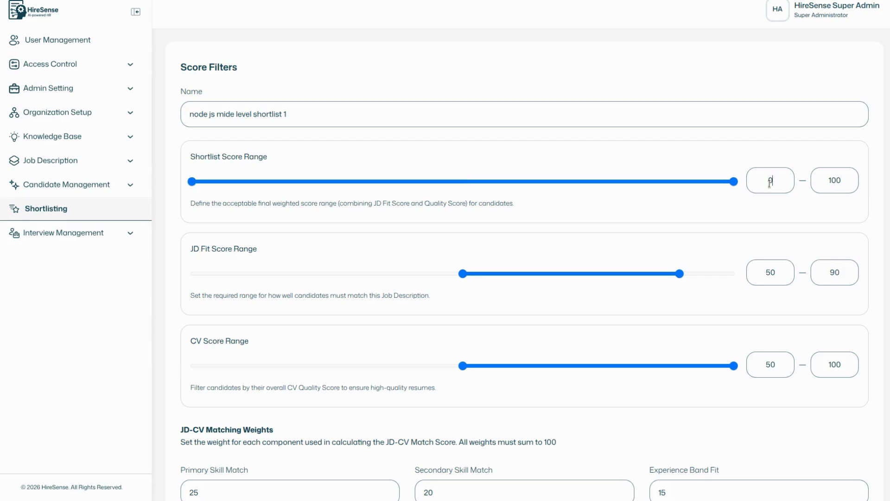
pyautogui.doubleClick(773, 266)
pyautogui.press('BackSpace')
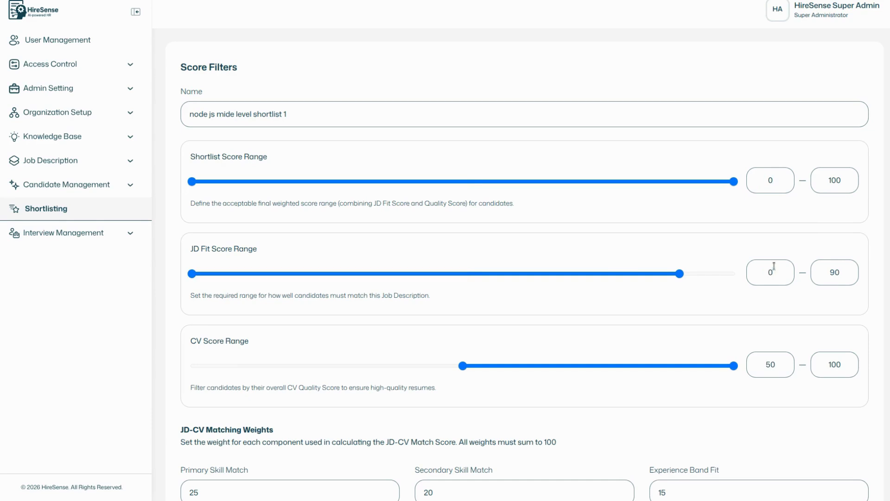
pyautogui.doubleClick(832, 272)
pyautogui.write('100')
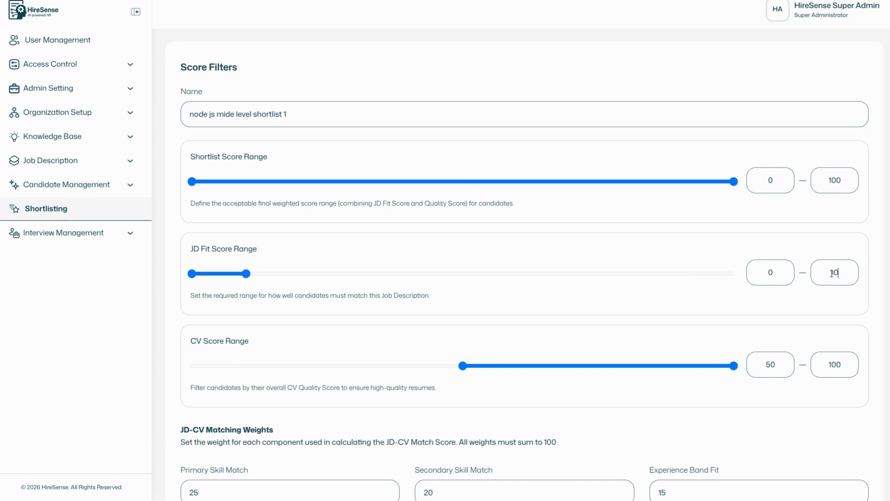
pyautogui.doubleClick(766, 366)
pyautogui.write('0')
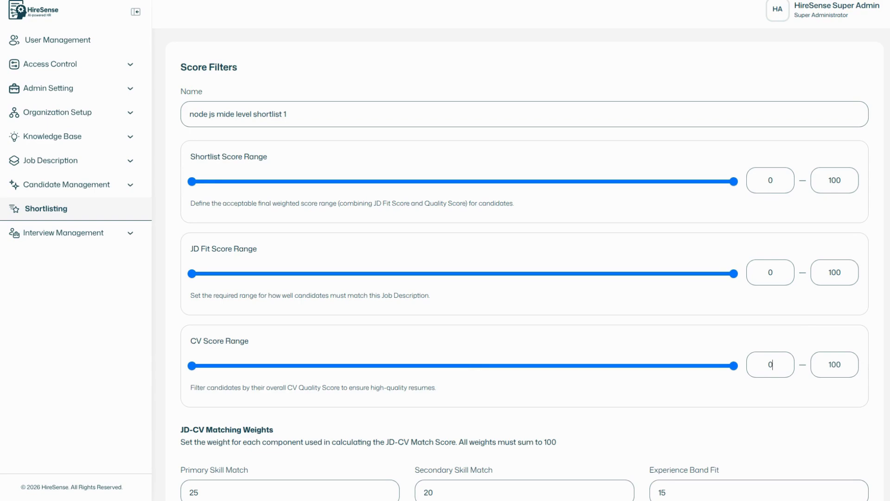
pyautogui.hotkey('shift', 'Tab')
# Review the JD-CV matching weights and the advanced filters' experience band options, and start the shortlisting run
pyautogui.scroll(-4, 525, 265)
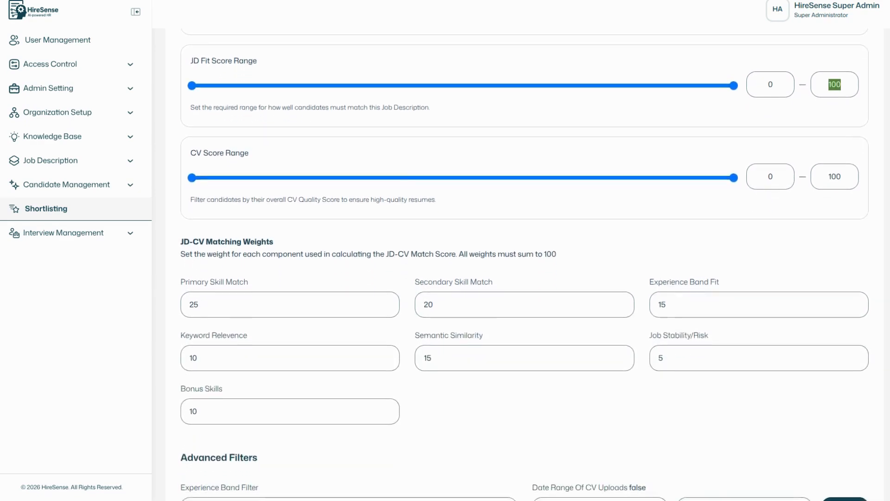
pyautogui.scroll(-1, 524, 264)
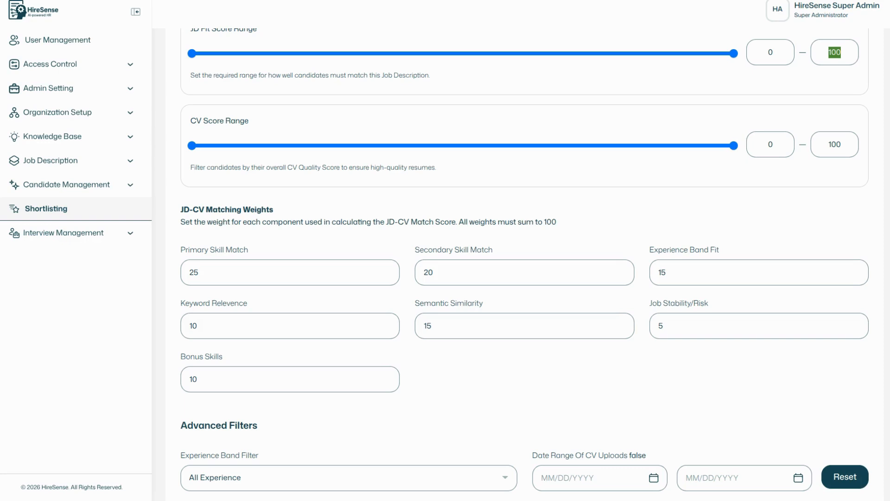
pyautogui.scroll(-5, 524, 262)
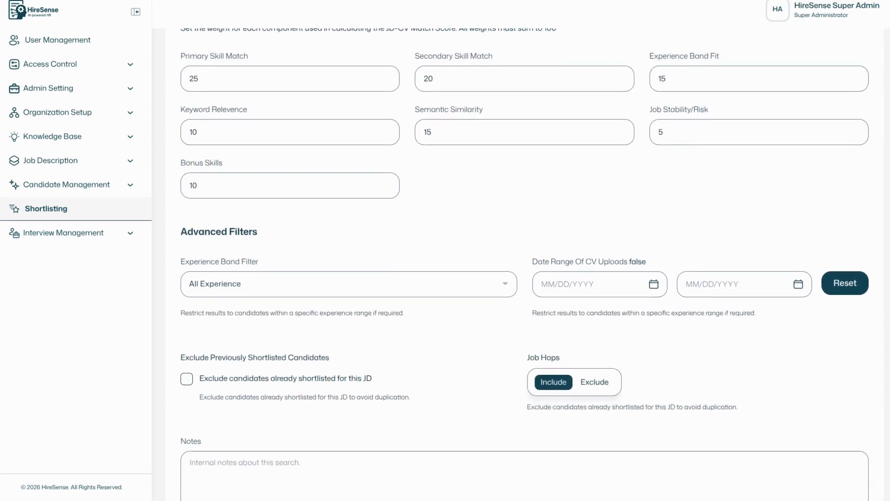
pyautogui.scroll(-1, 524, 263)
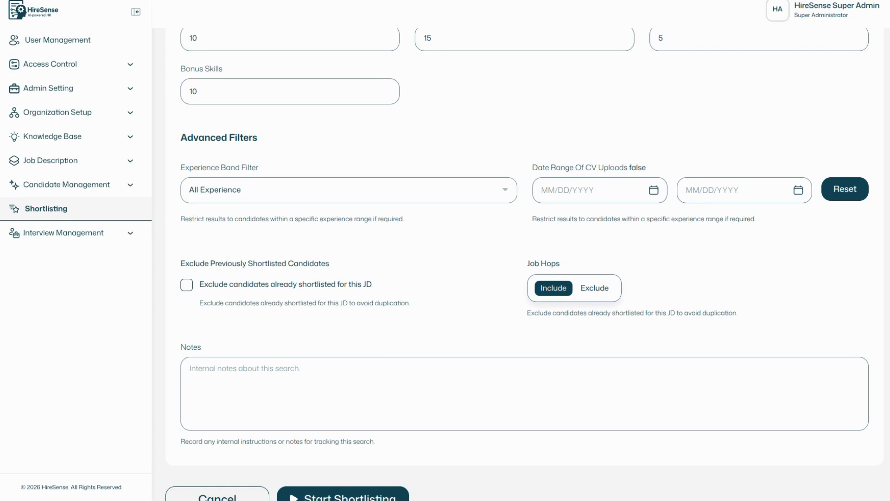
pyautogui.click(481, 196)
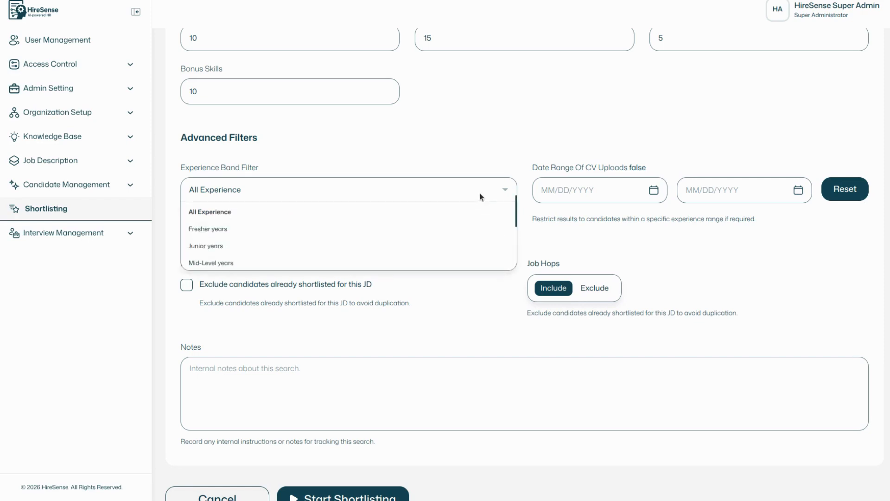
pyautogui.click(524, 141)
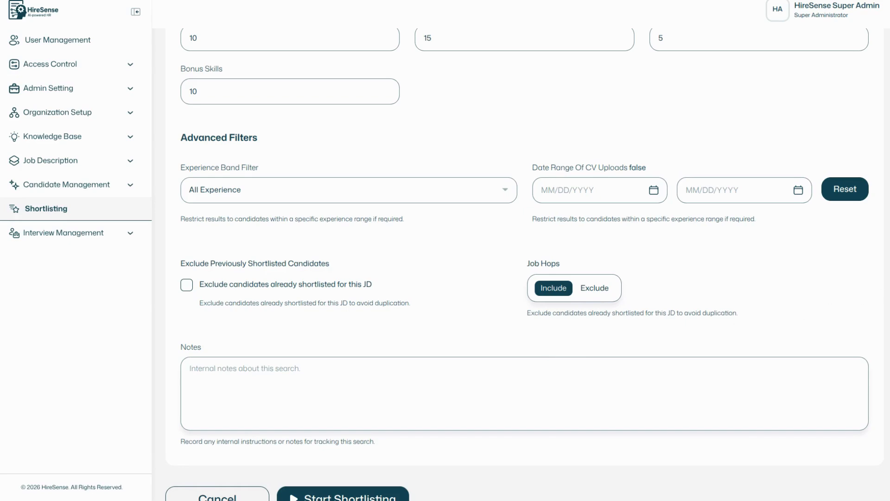
pyautogui.scroll(-1, 647, 360)
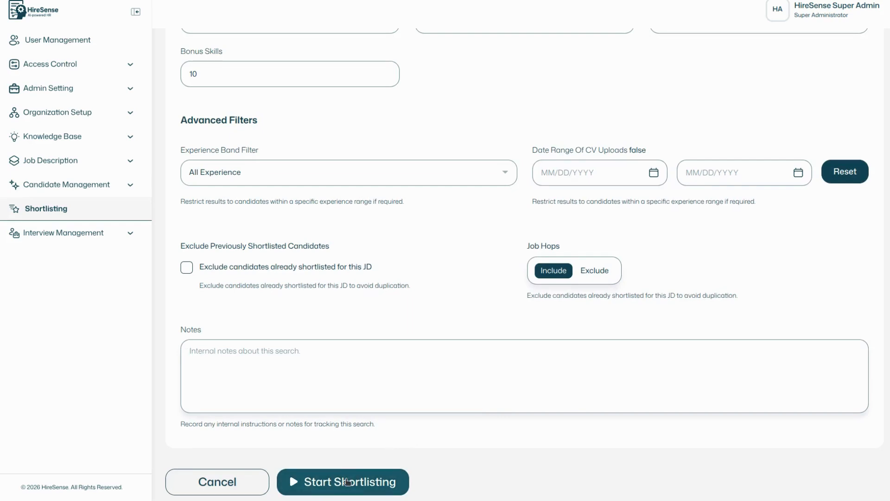
pyautogui.click(347, 481)
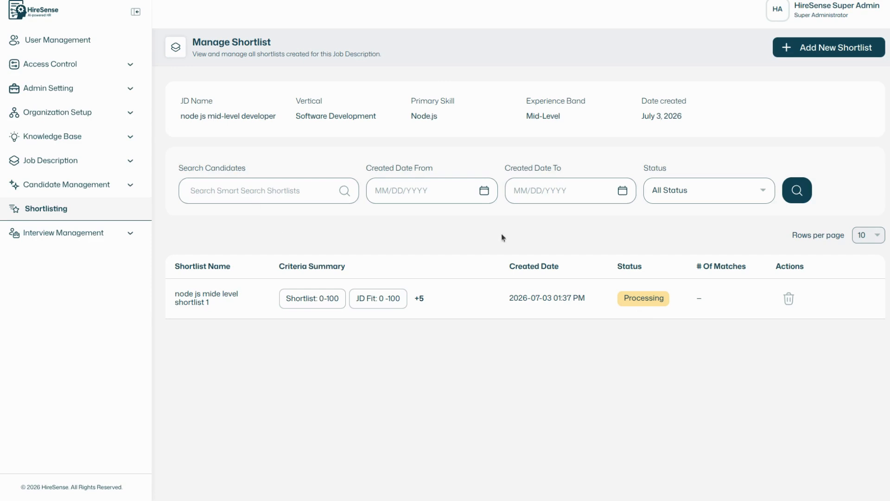
# Go back to the shortlisting list, open the runs of the node js mid-level developer job and view the status filter options
pyautogui.click(57, 212)
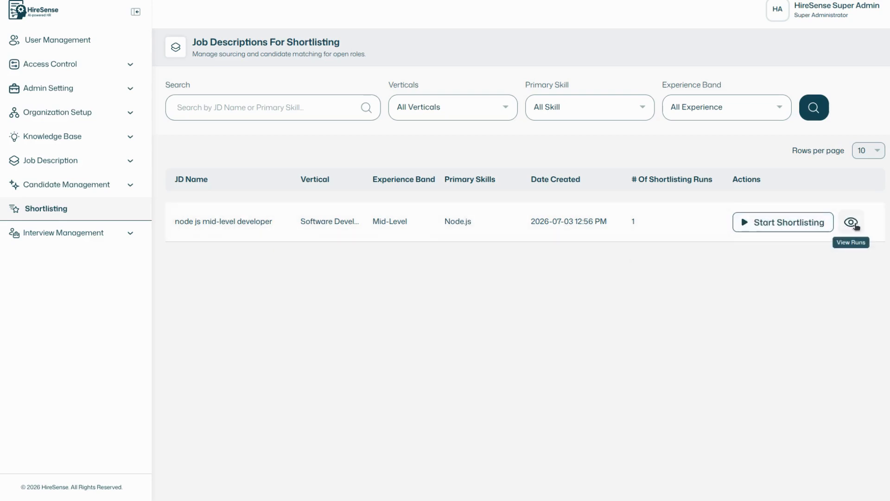
pyautogui.click(851, 222)
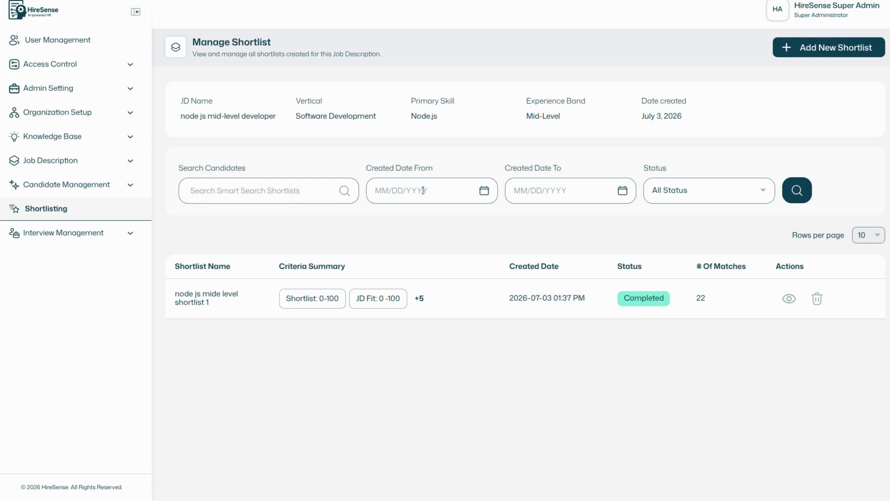
pyautogui.click(656, 201)
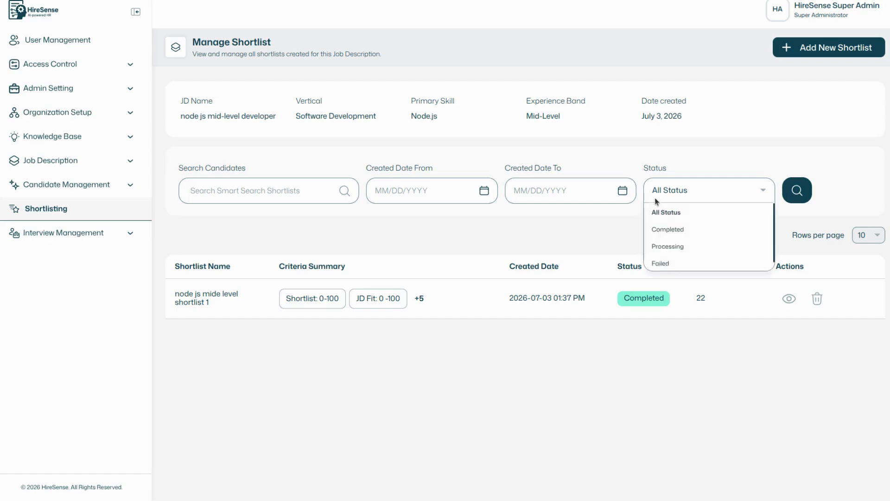
pyautogui.click(560, 232)
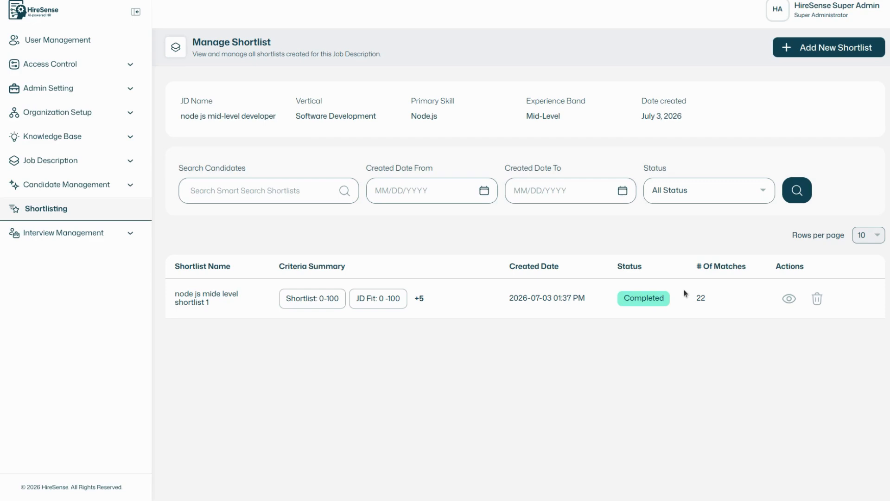
# Open the candidate matches of "node js mide level shortlist 1" and view the experience band filter options
pyautogui.click(789, 299)
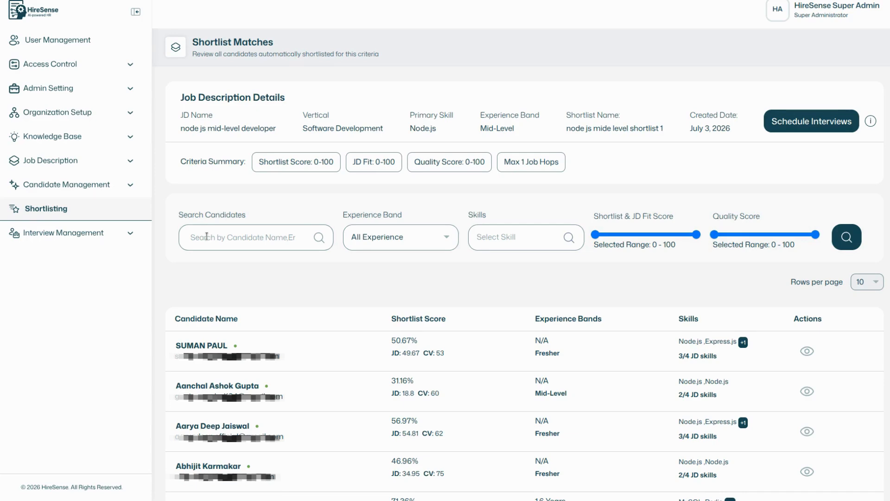
pyautogui.click(375, 238)
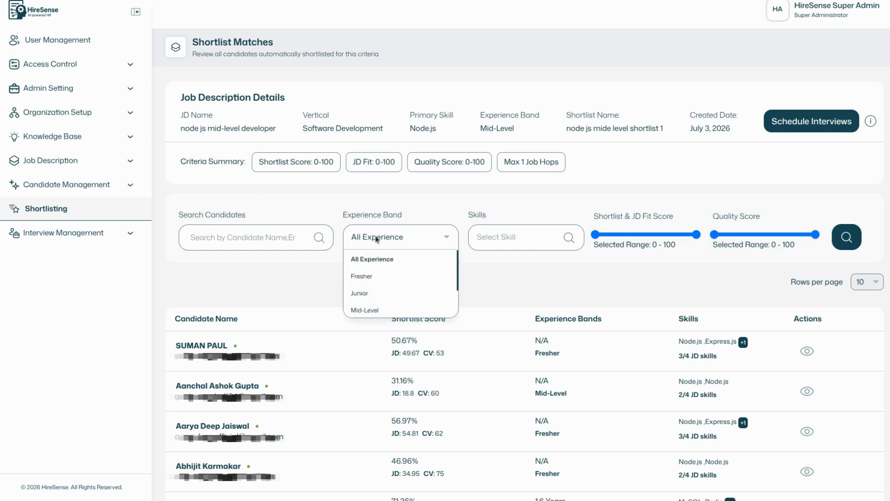
pyautogui.click(509, 238)
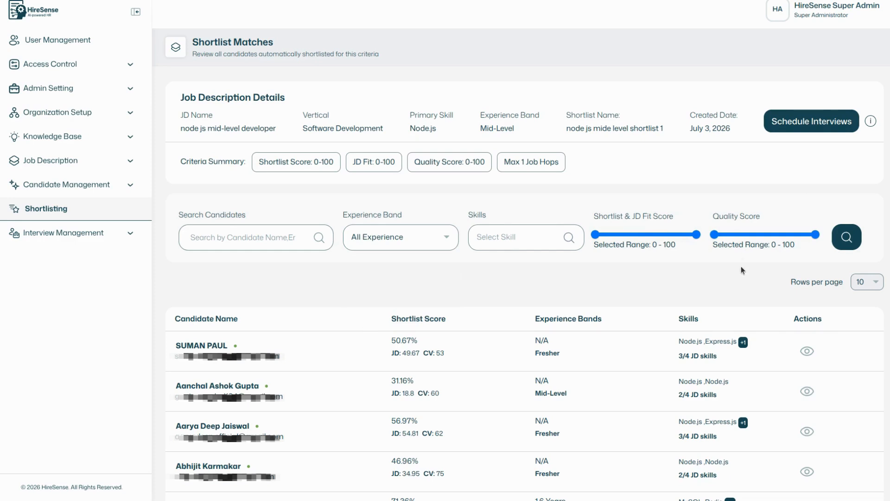
# View the additional matched skills of the first candidate in the shortlist matches and open that candidate's scoring breakdown
pyautogui.scroll(-3, 411, 221)
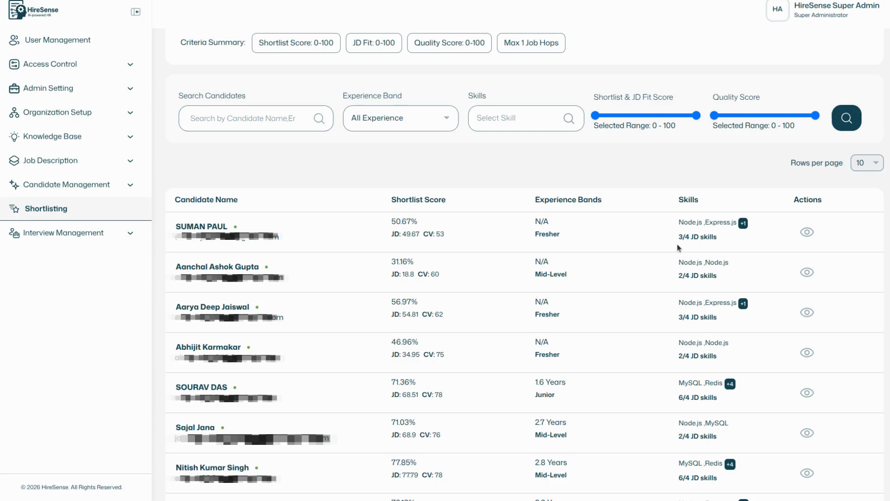
pyautogui.moveTo(744, 225)
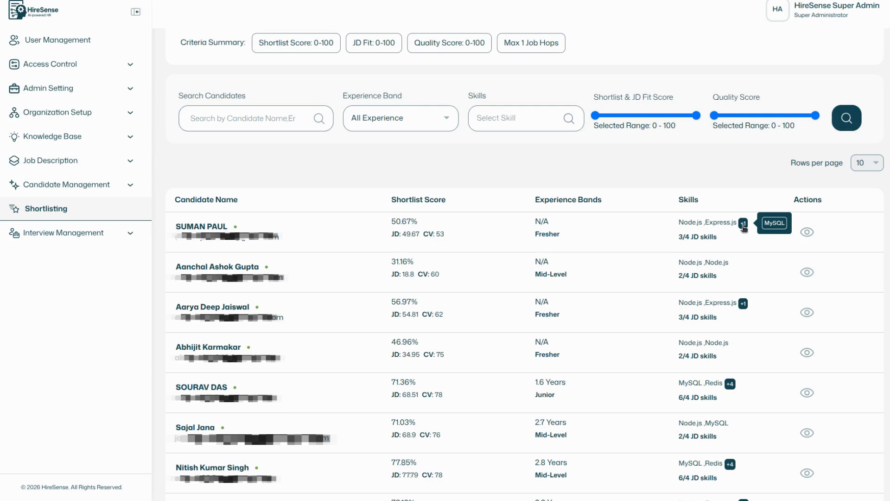
pyautogui.click(807, 233)
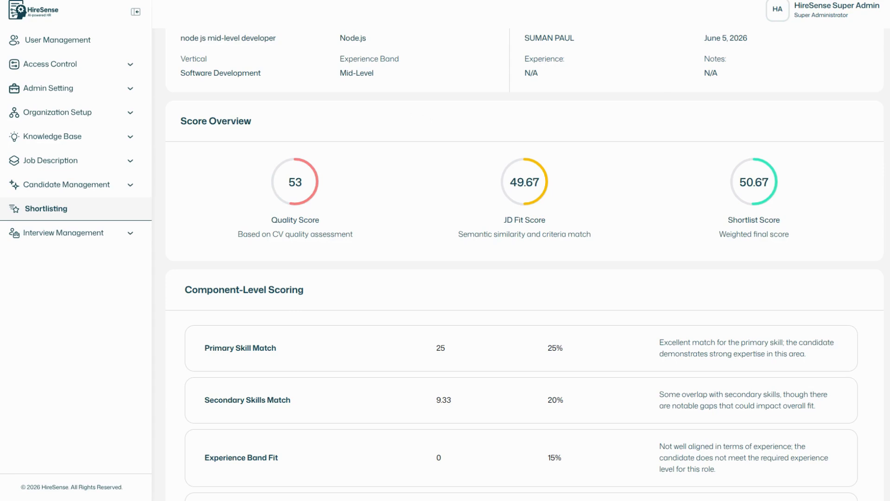
# Review the scoring breakdown's job description, candidate details, score overview, component-level scoring and human-readable explanation
pyautogui.scroll(3, 212, 83)
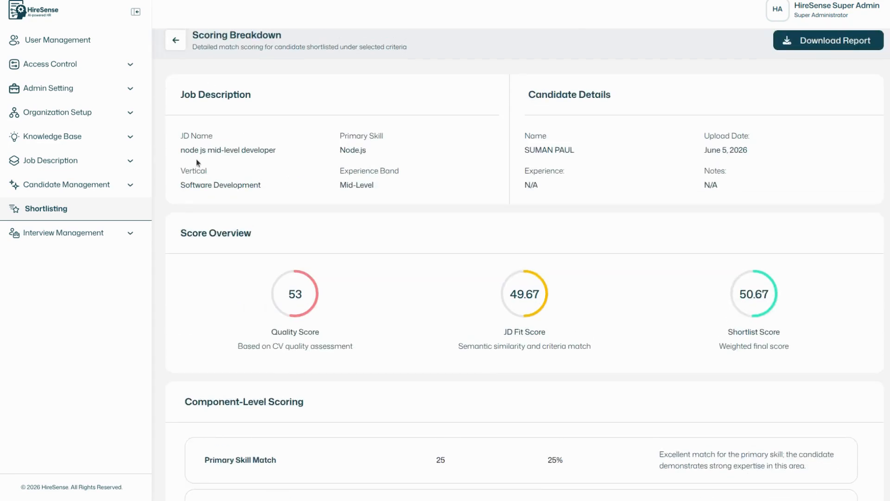
pyautogui.moveTo(195, 148); pyautogui.dragTo(241, 147)
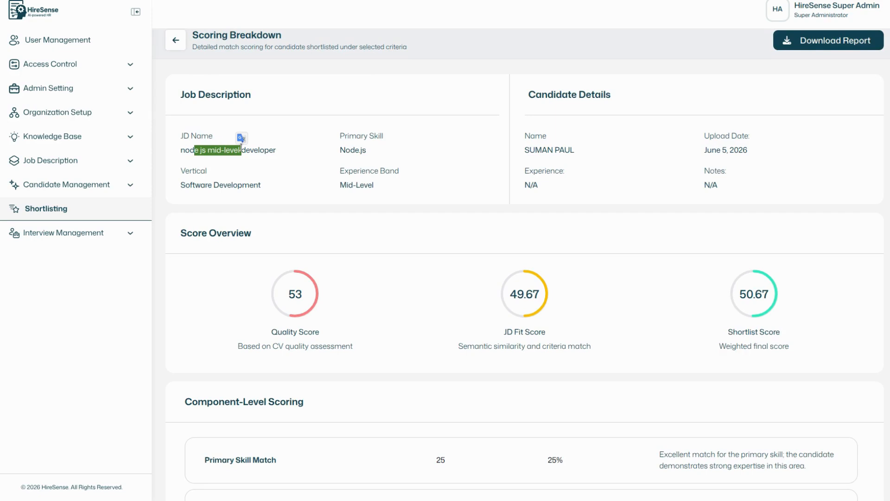
pyautogui.click(597, 110)
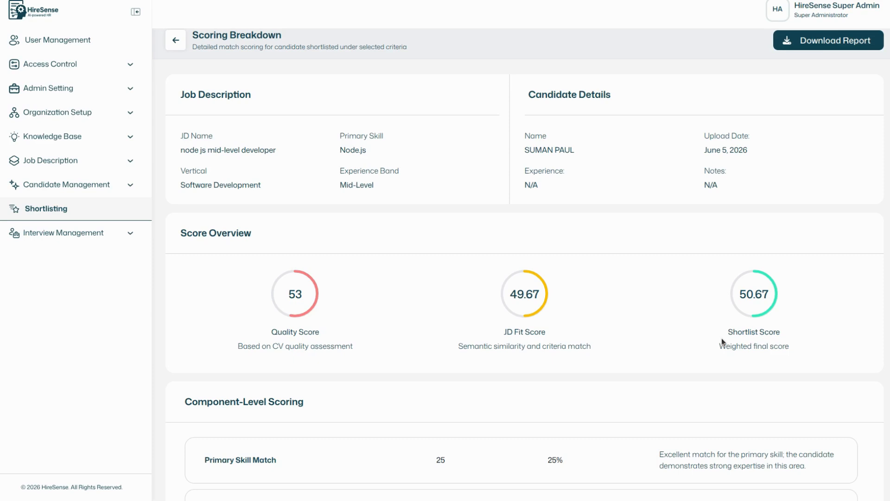
pyautogui.doubleClick(754, 294)
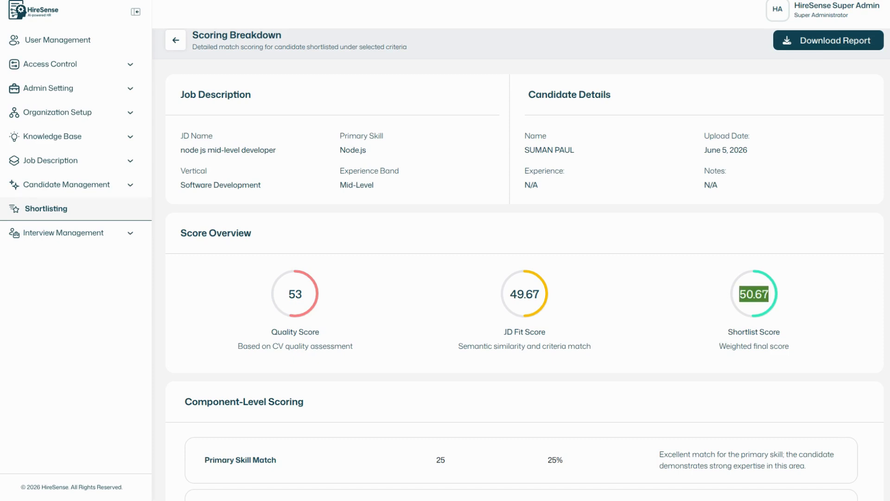
pyautogui.scroll(-6, 525, 264)
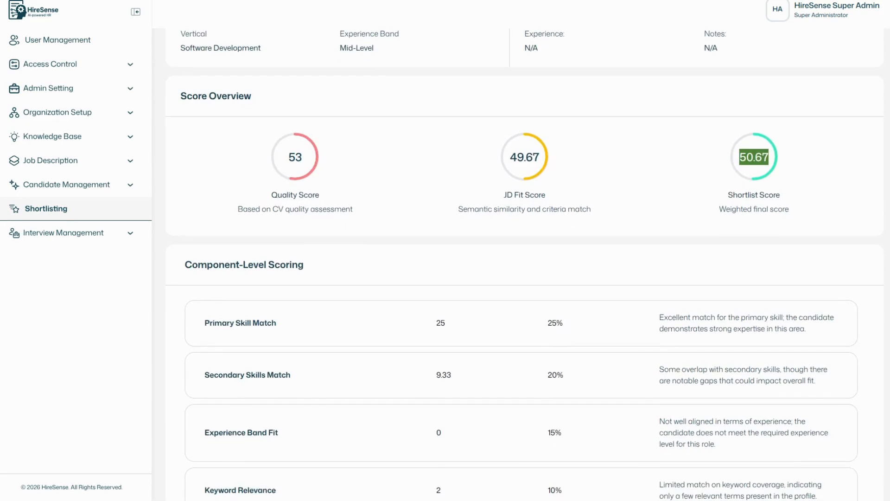
pyautogui.scroll(-2, 525, 265)
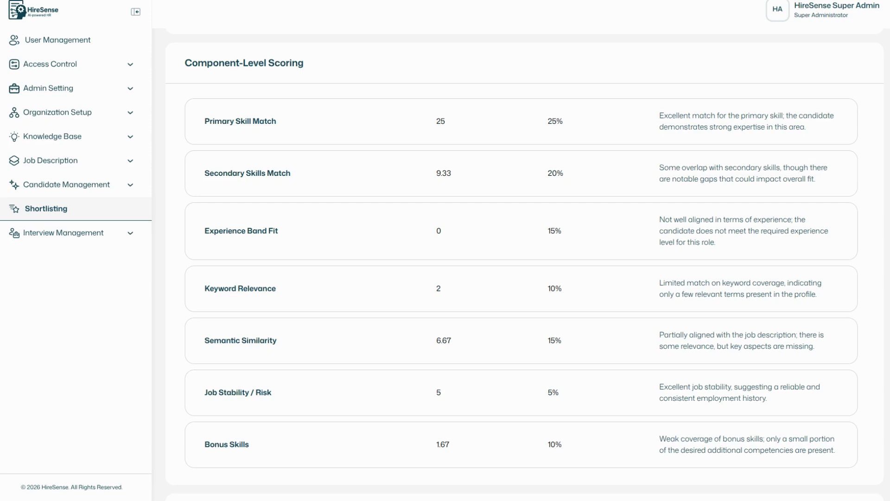
pyautogui.scroll(-2, 524, 262)
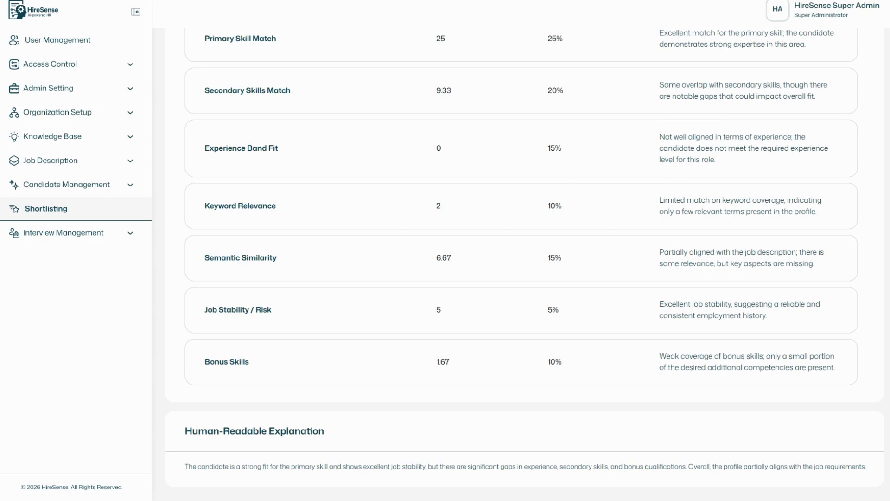
pyautogui.scroll(9, 524, 265)
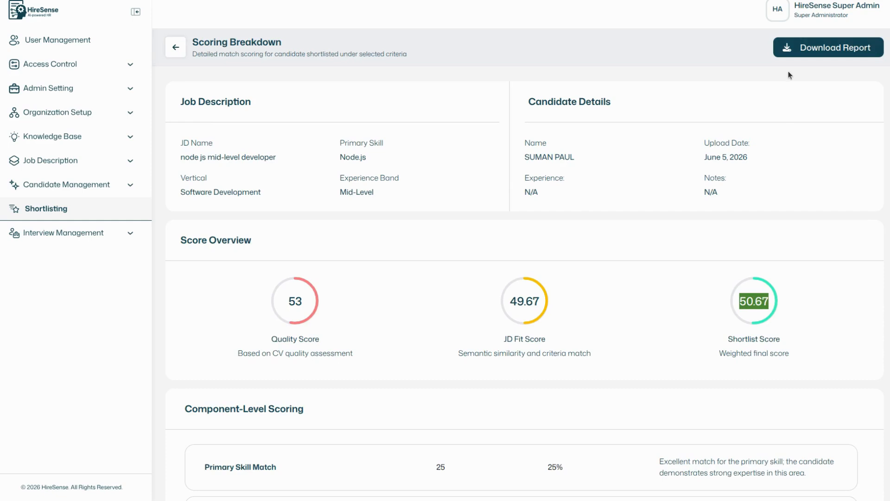
# Return to the shortlist matches and open a new interview configuration for "node js mide level shortlist 1"
pyautogui.click(176, 48)
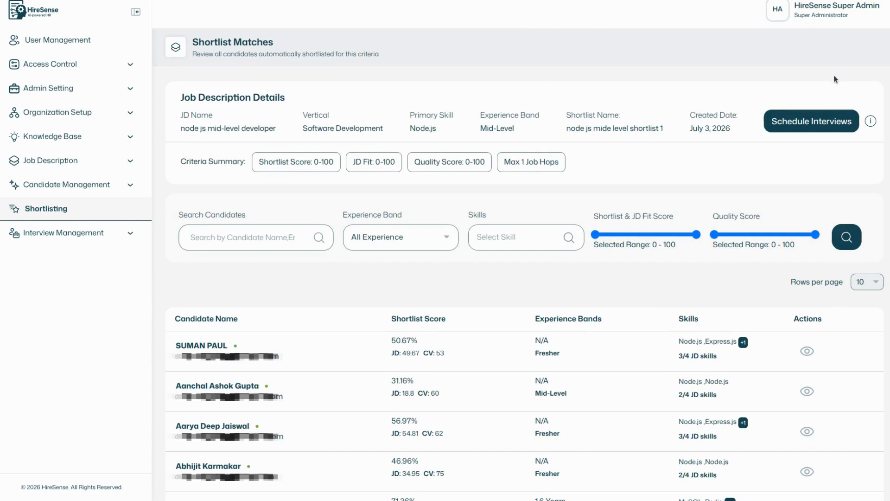
pyautogui.click(806, 131)
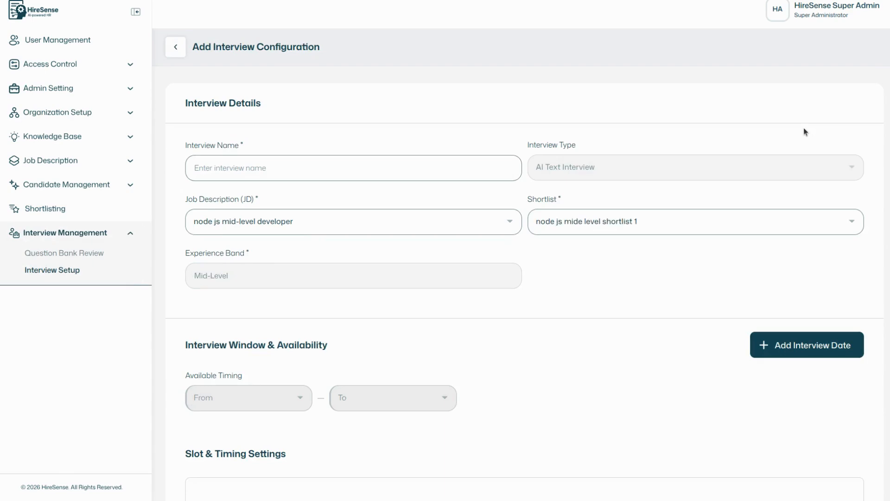